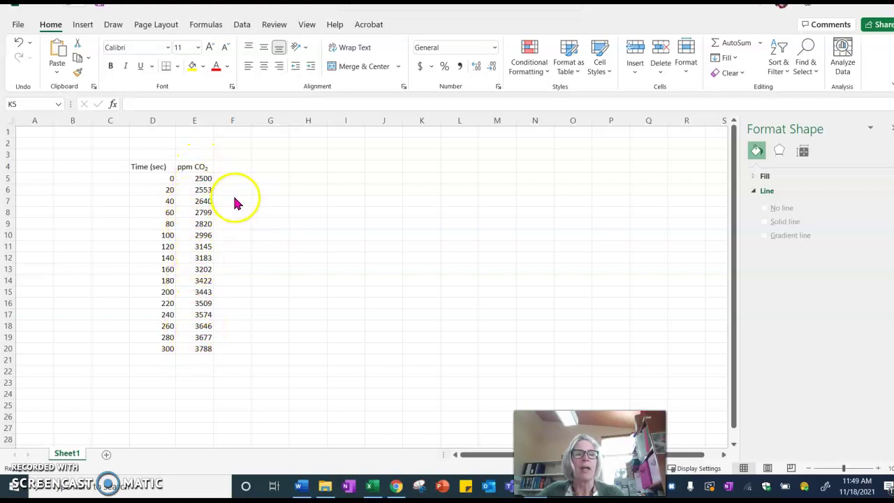
- Insert a scatter chart with straight lines and markers from D4:E20 and place it over columns I to O, clear of the data
{"action": "key", "text": "Escape"}
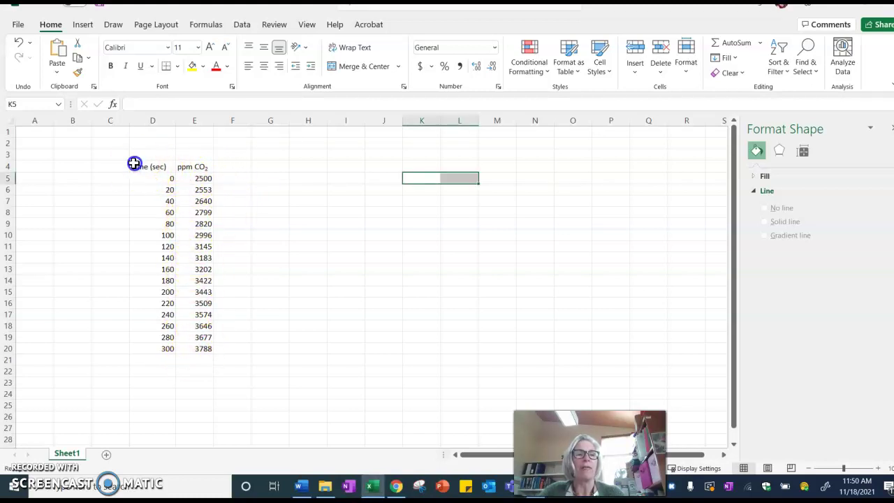
{"action": "left_click_drag", "start_coordinate": [134, 163], "coordinate": [211, 354]}
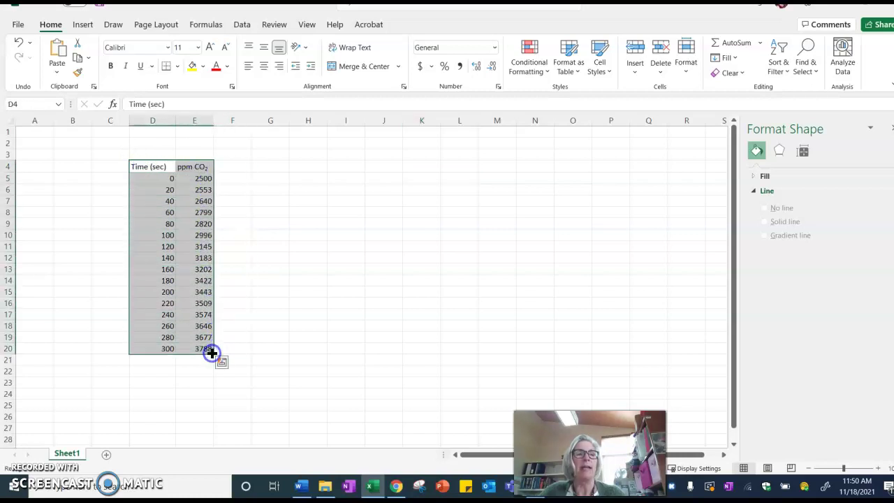
{"action": "left_click", "coordinate": [83, 28]}
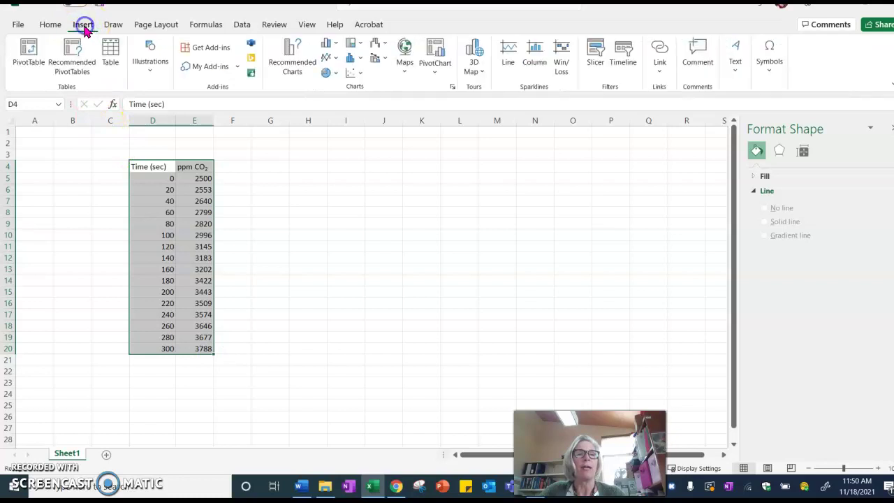
{"action": "left_click", "coordinate": [353, 73]}
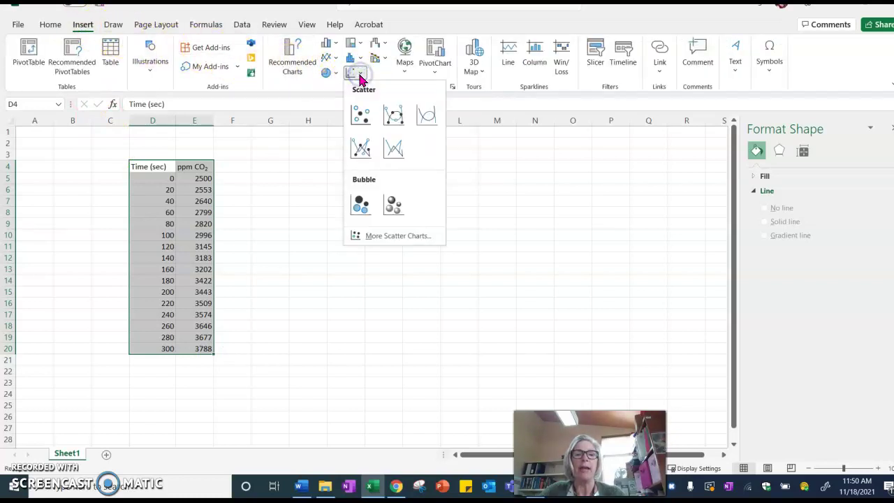
{"action": "left_click", "coordinate": [360, 151]}
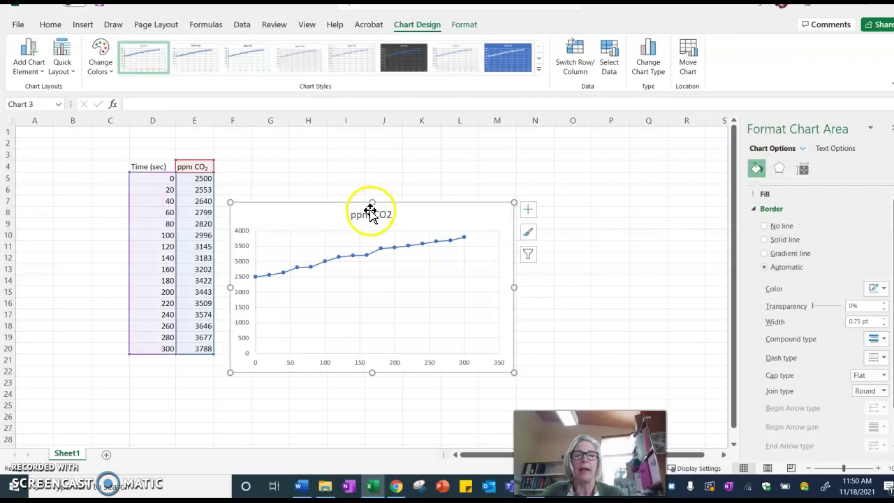
{"action": "left_click_drag", "start_coordinate": [409, 208], "coordinate": [494, 181]}
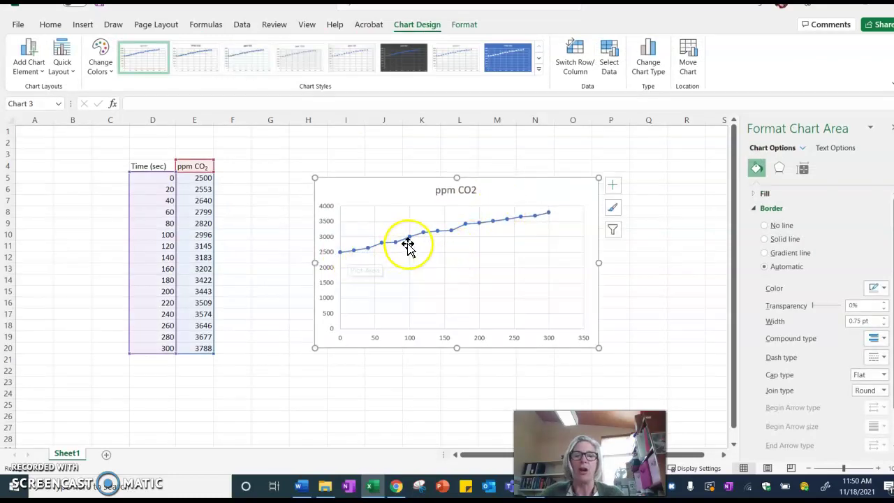
{"action": "mouse_move", "coordinate": [546, 222]}
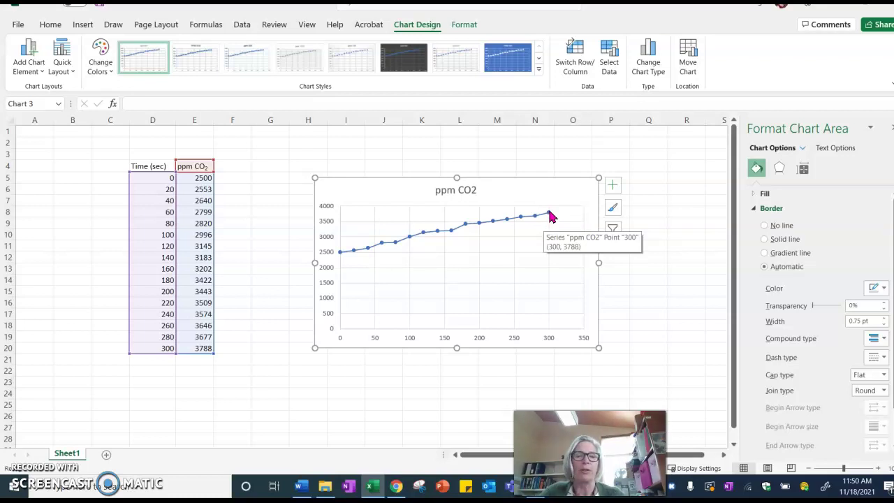
- Add a horizontal axis title to the chart reading "Time (seconds)"
{"action": "left_click", "coordinate": [30, 68]}
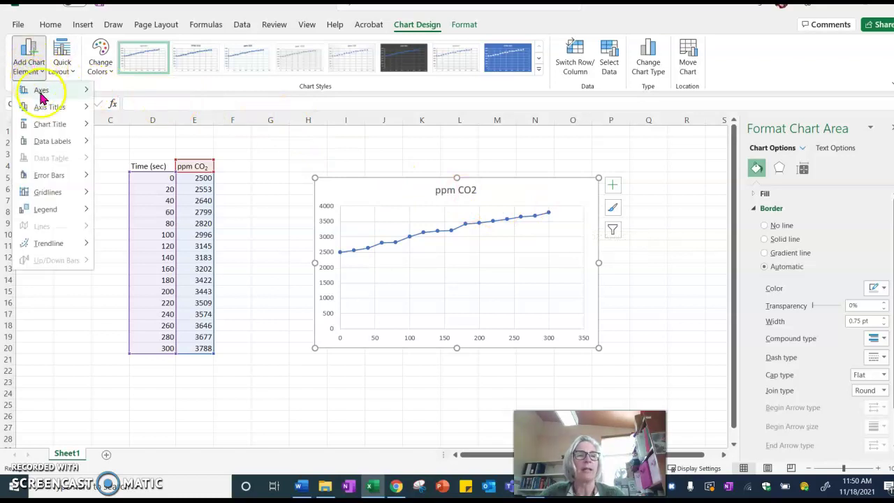
{"action": "mouse_move", "coordinate": [46, 112]}
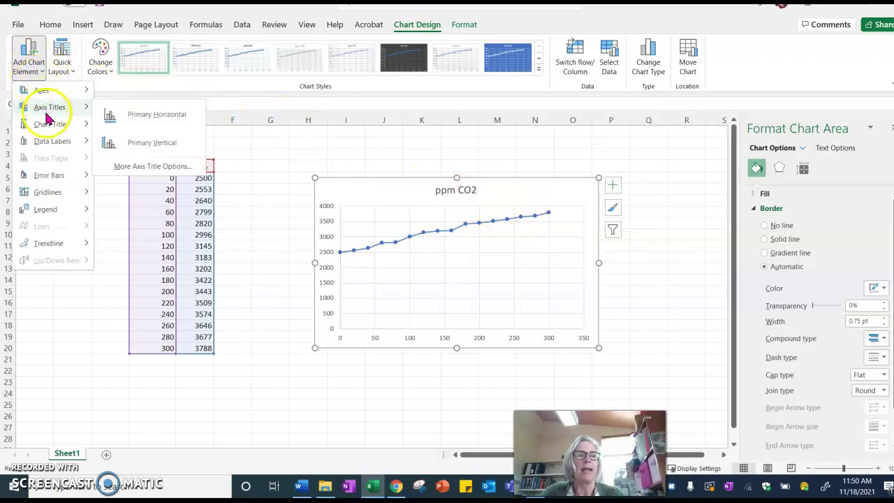
{"action": "left_click", "coordinate": [141, 114]}
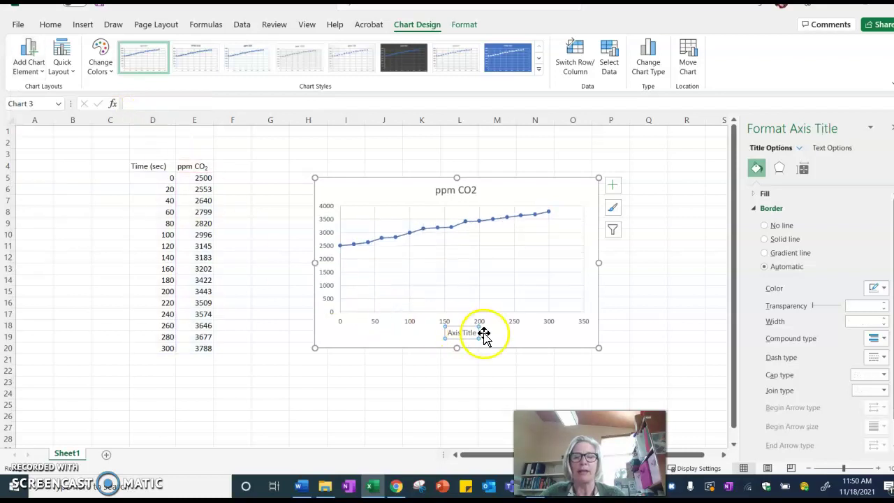
{"action": "left_click", "coordinate": [469, 332]}
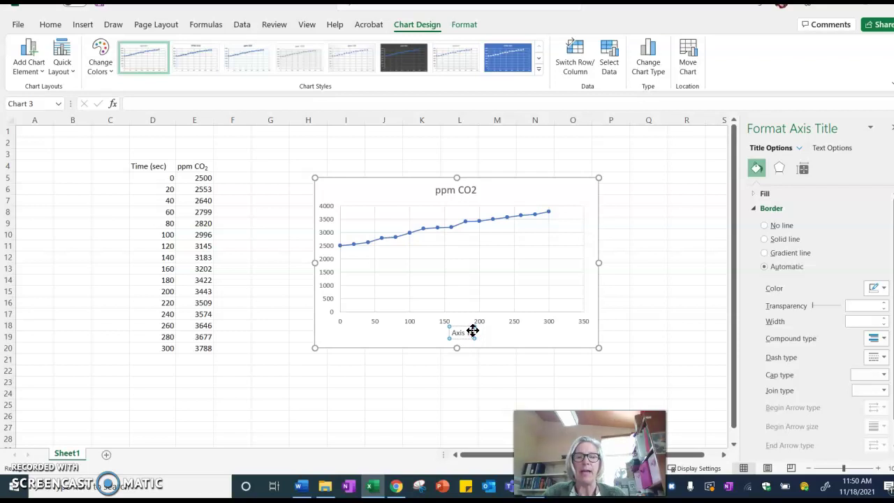
{"action": "type", "text": "Time"}
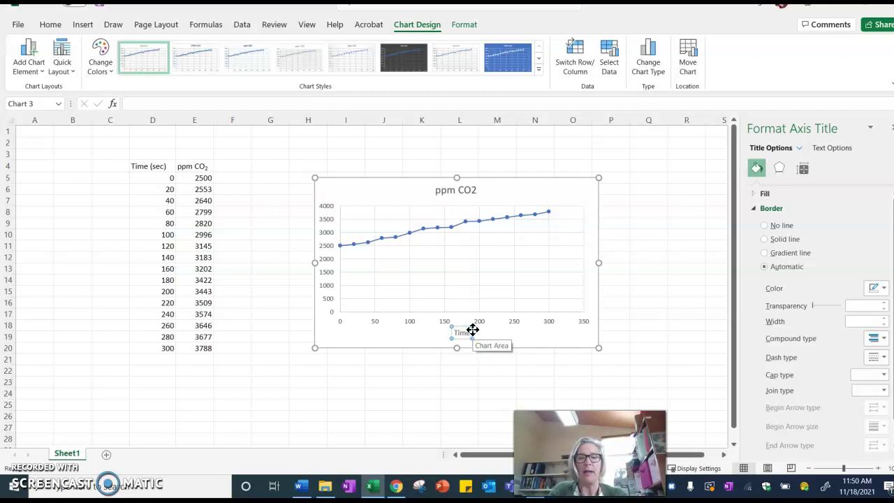
{"action": "type", "text": " (seconds"}
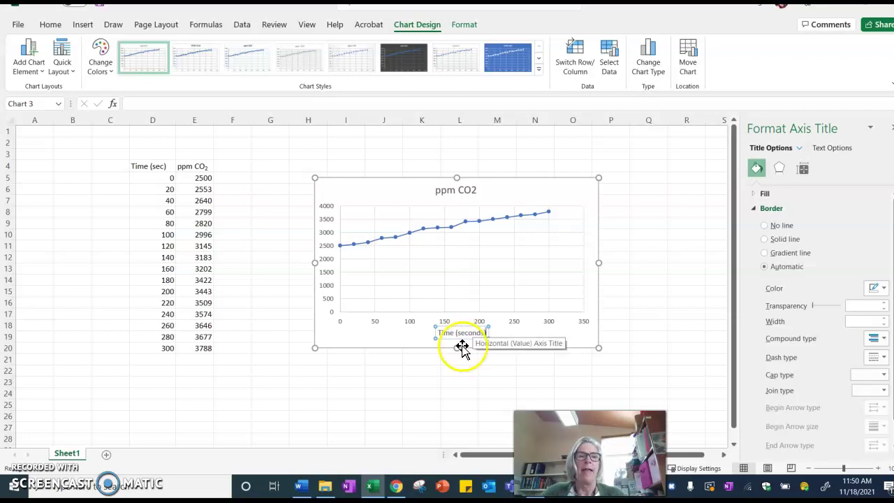
- Add a vertical axis title to the chart reading "ppm carbon dioxide"
{"action": "left_click", "coordinate": [28, 63]}
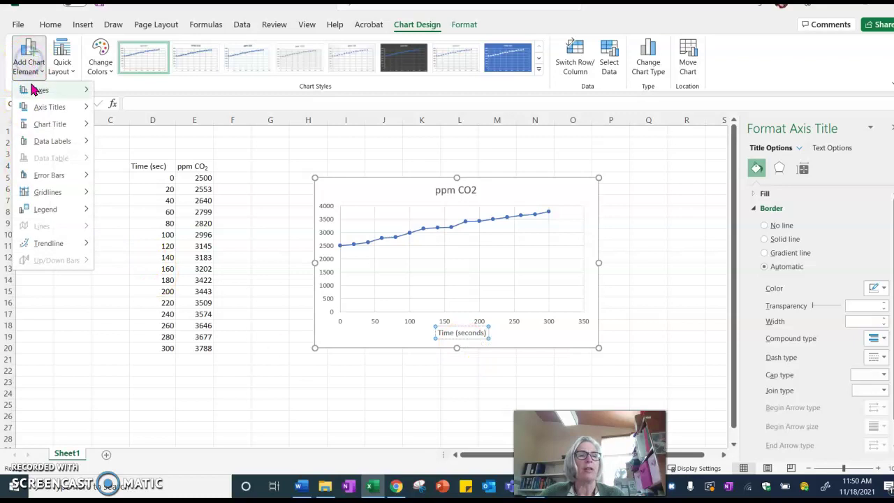
{"action": "mouse_move", "coordinate": [35, 107]}
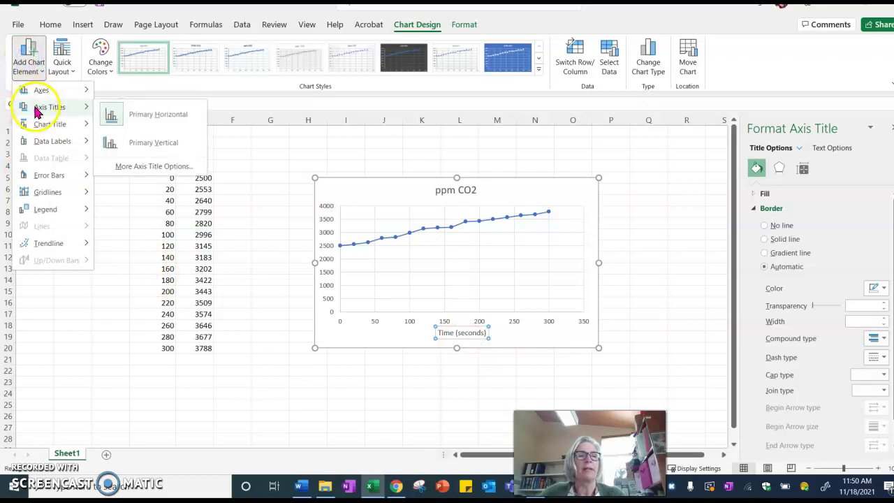
{"action": "left_click", "coordinate": [139, 143]}
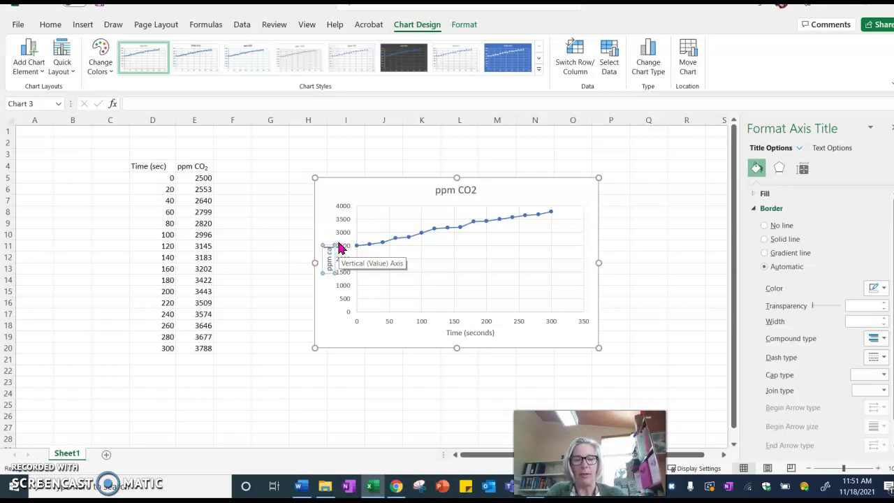
{"action": "type", "text": "on"}
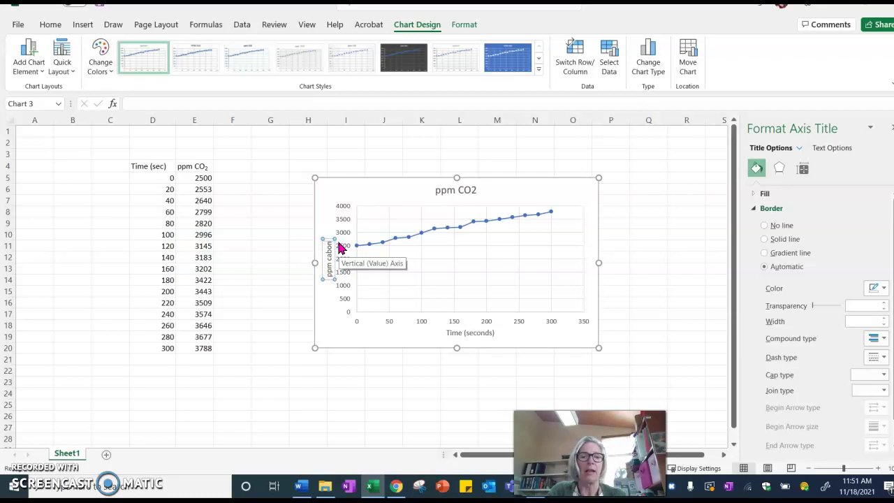
{"action": "type", "text": "rbon diox"}
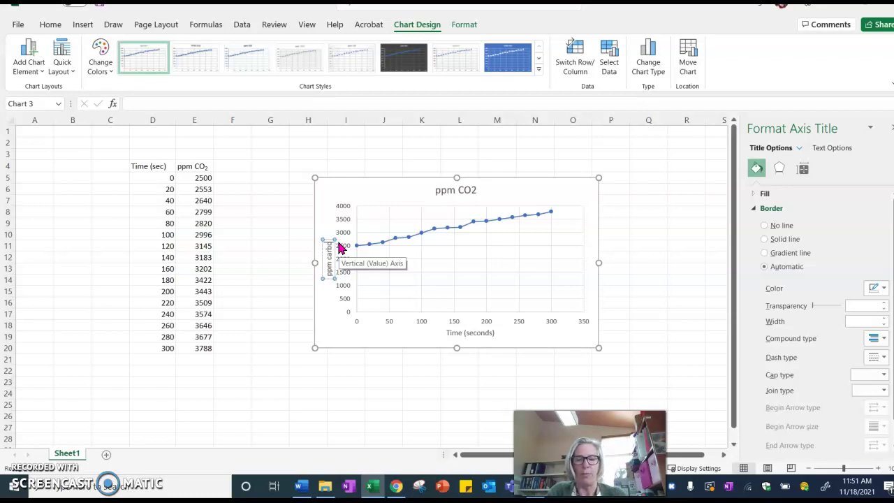
{"action": "type", "text": "ide"}
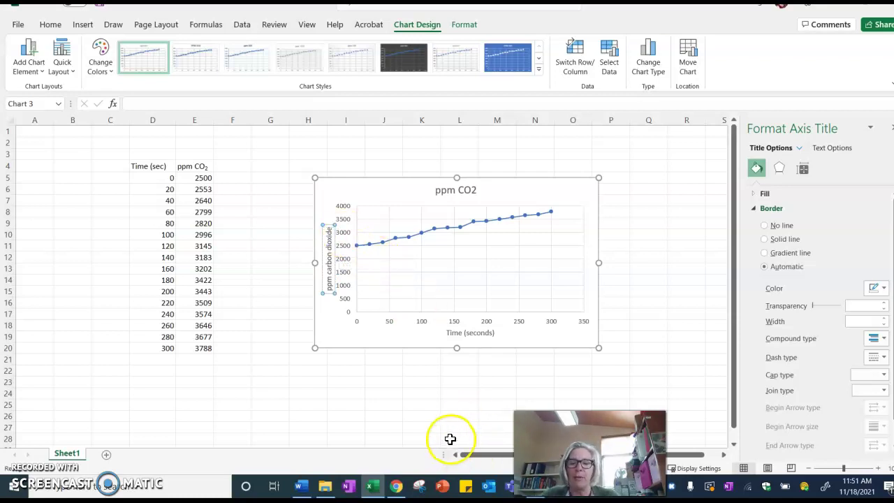
- Delete the "ppm CO2" chart title and close the chart formatting pane
{"action": "left_click", "coordinate": [465, 185]}
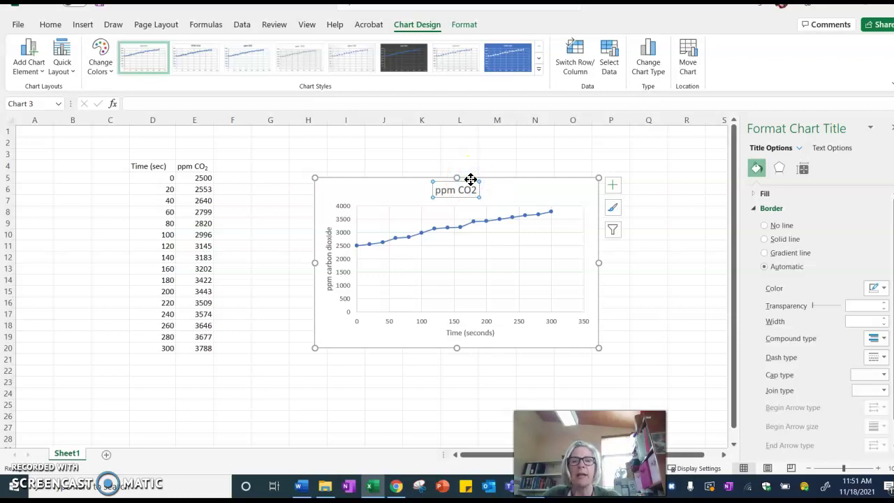
{"action": "key", "text": "Delete"}
{"action": "left_click", "coordinate": [475, 193]}
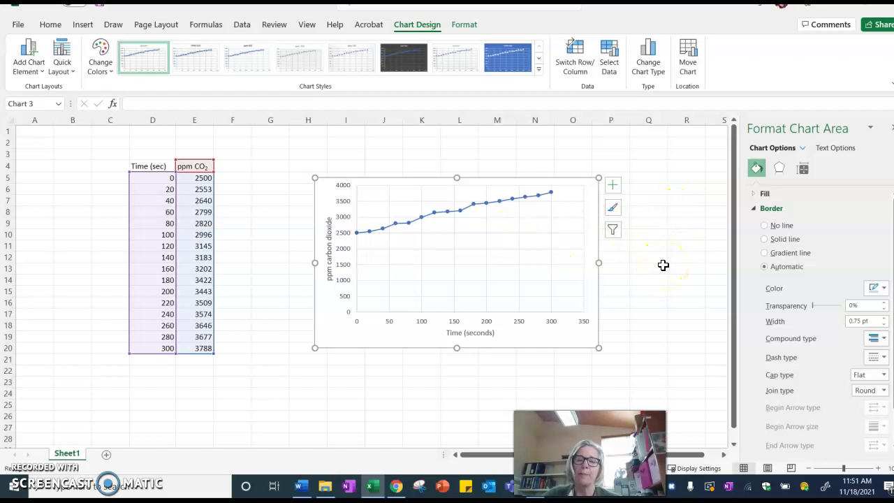
{"action": "left_click", "coordinate": [870, 127]}
{"action": "left_click", "coordinate": [847, 171]}
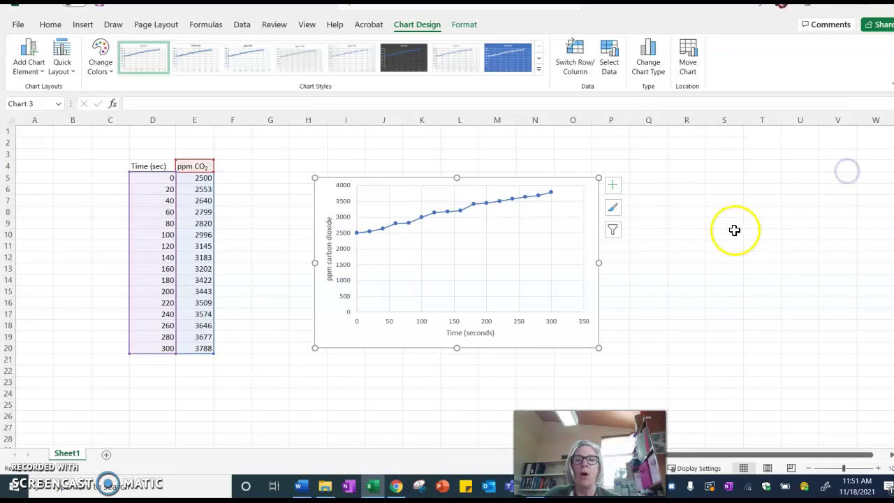
- Add a linear trendline to the ppm CO2 data series and close the trendline formatting pane
{"action": "left_click", "coordinate": [461, 213]}
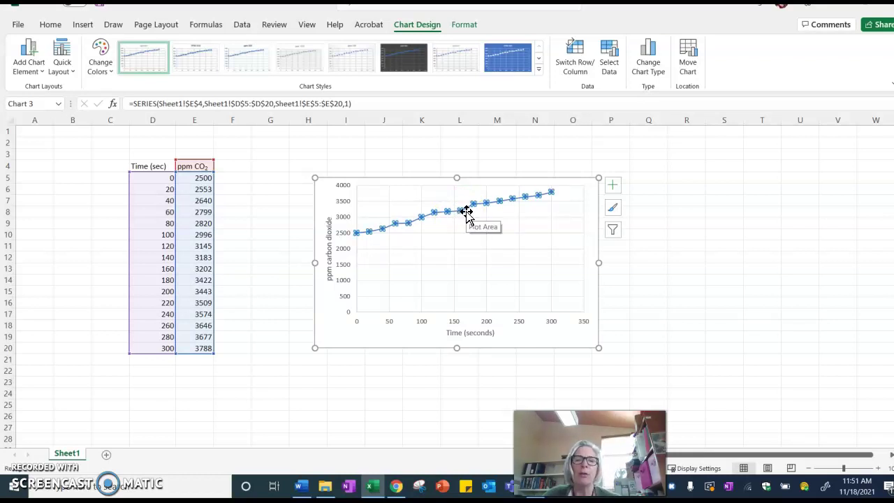
{"action": "right_click", "coordinate": [468, 214]}
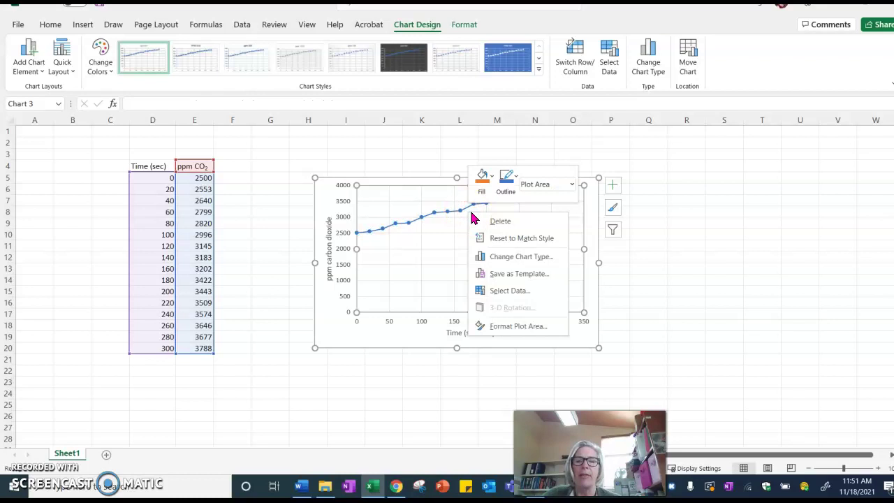
{"action": "left_click", "coordinate": [438, 214]}
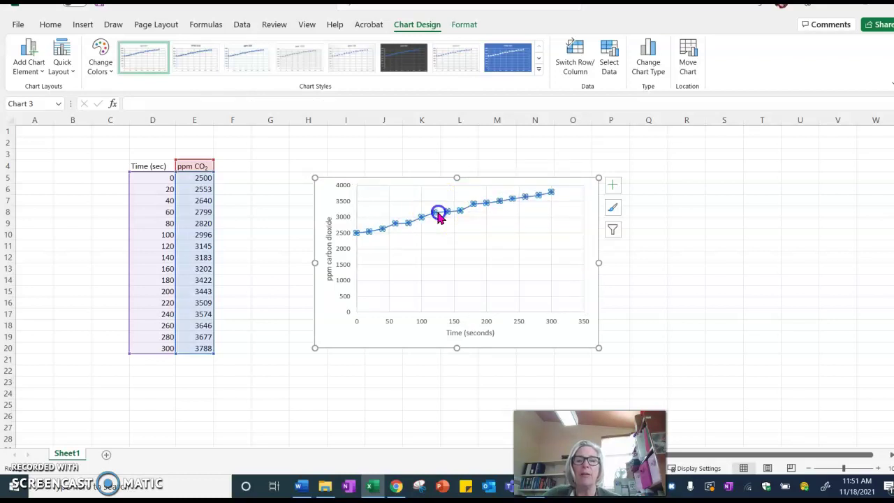
{"action": "right_click", "coordinate": [438, 214]}
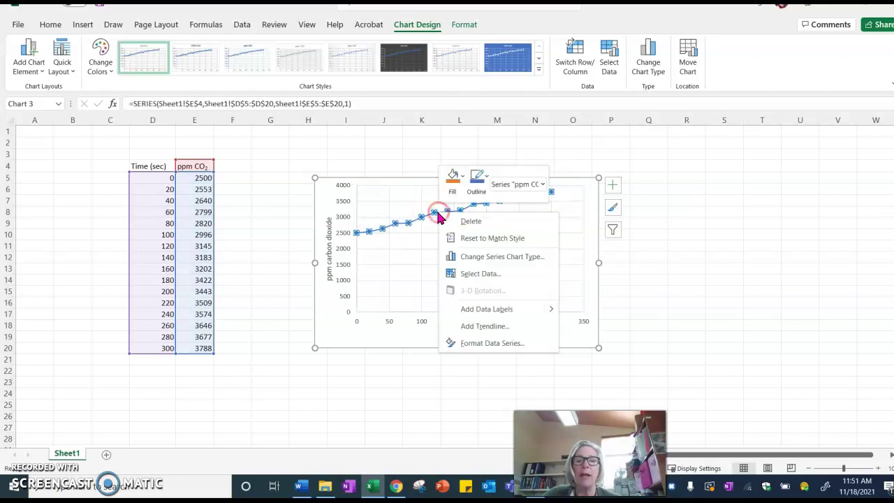
{"action": "left_click", "coordinate": [484, 327]}
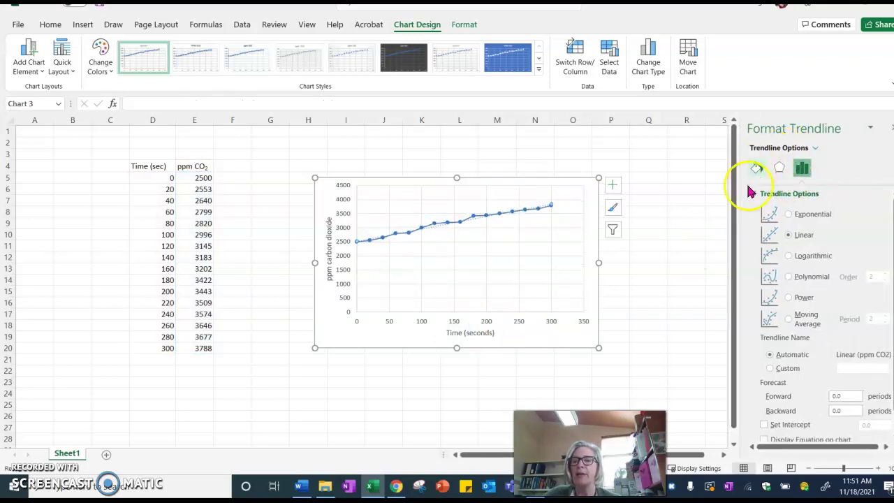
{"action": "left_click", "coordinate": [872, 130]}
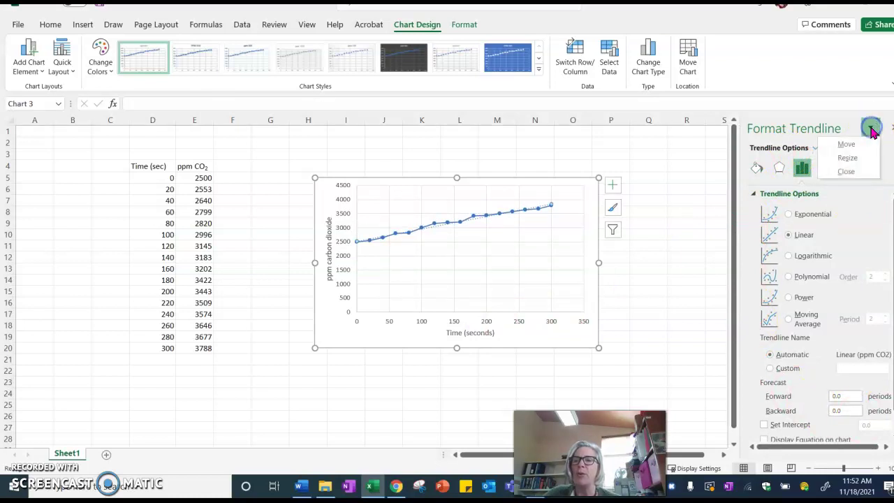
{"action": "left_click", "coordinate": [847, 171]}
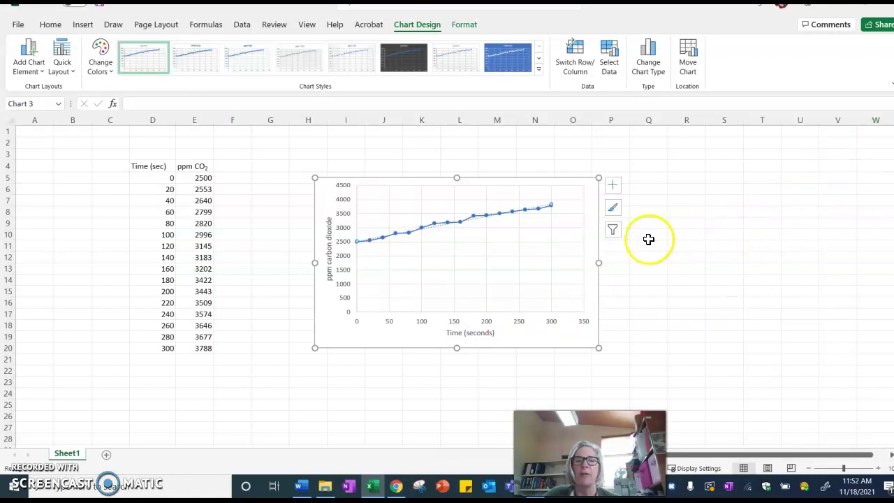
- Reopen the detailed trendline options and display the trendline's equation on the chart
{"action": "left_click", "coordinate": [28, 65]}
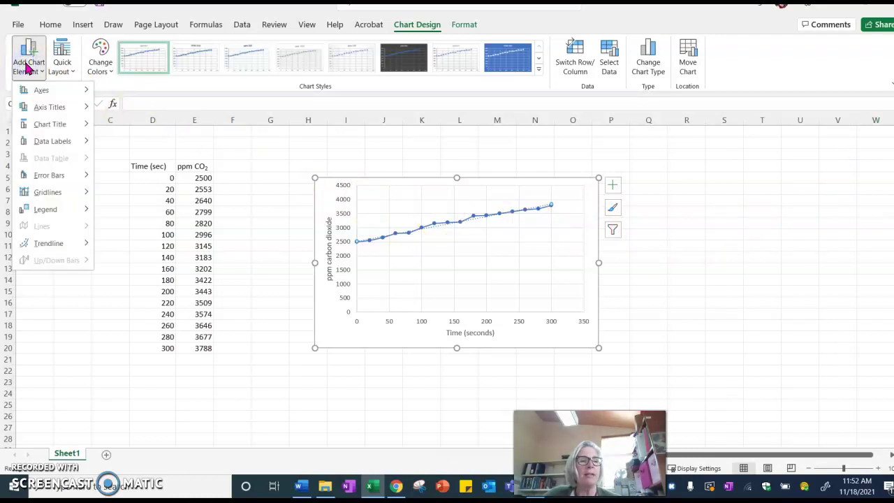
{"action": "left_click", "coordinate": [46, 244]}
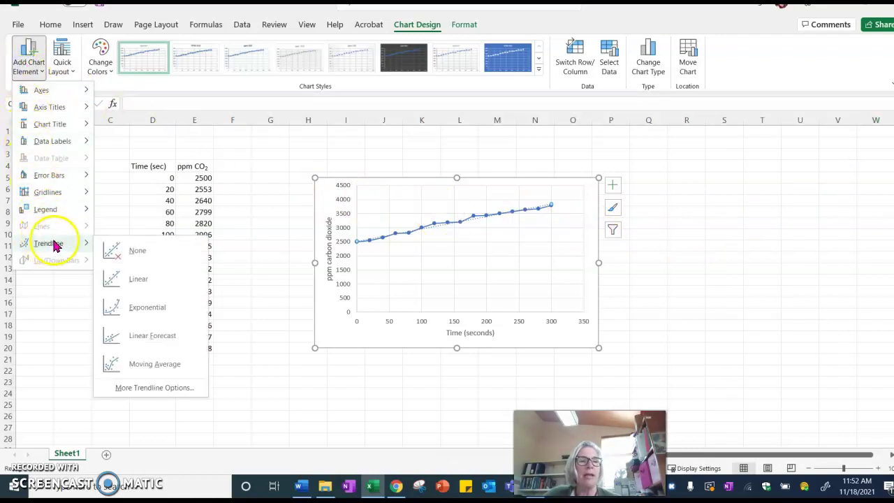
{"action": "left_click", "coordinate": [160, 389]}
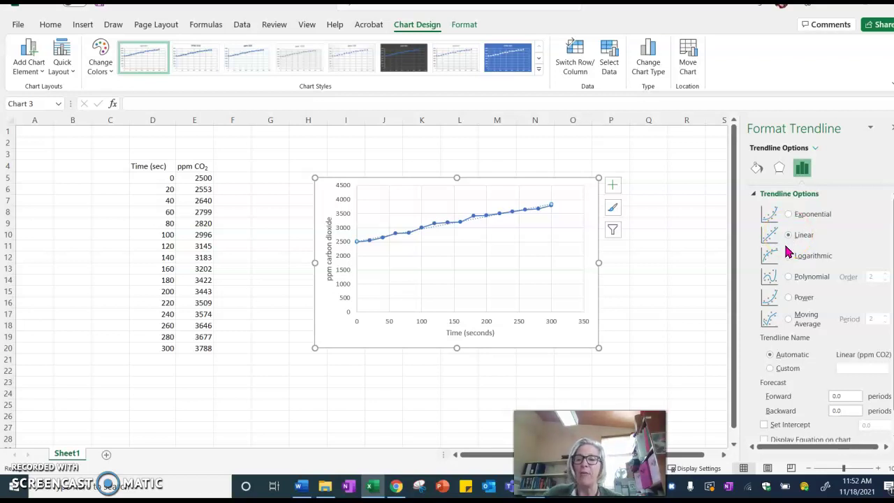
{"action": "scroll", "coordinate": [790, 252], "scroll_direction": "down", "scroll_amount": 1}
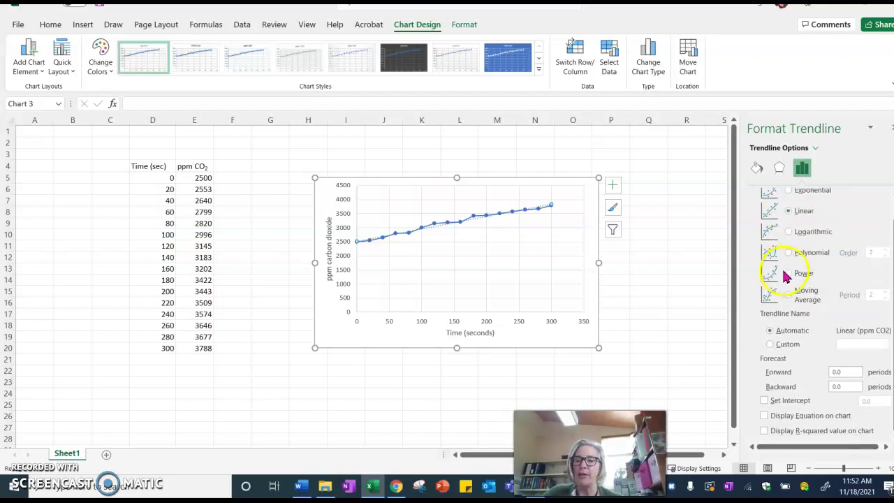
{"action": "left_click", "coordinate": [768, 417]}
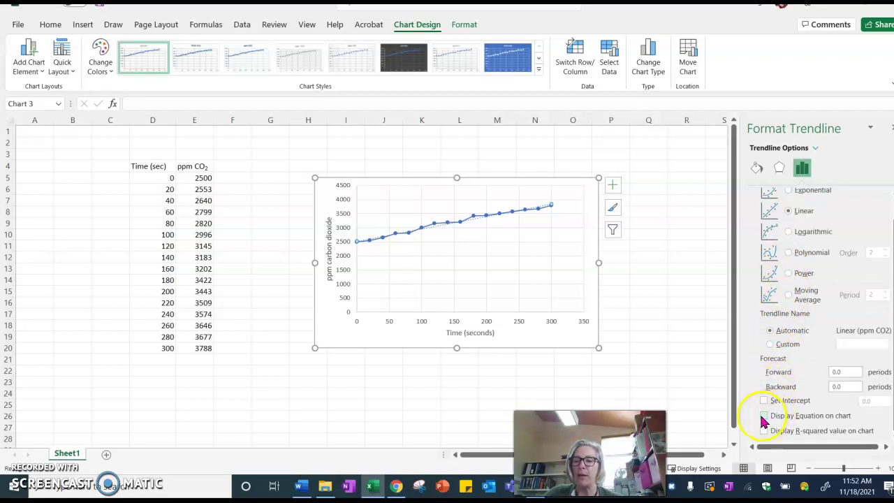
{"action": "left_click", "coordinate": [765, 417]}
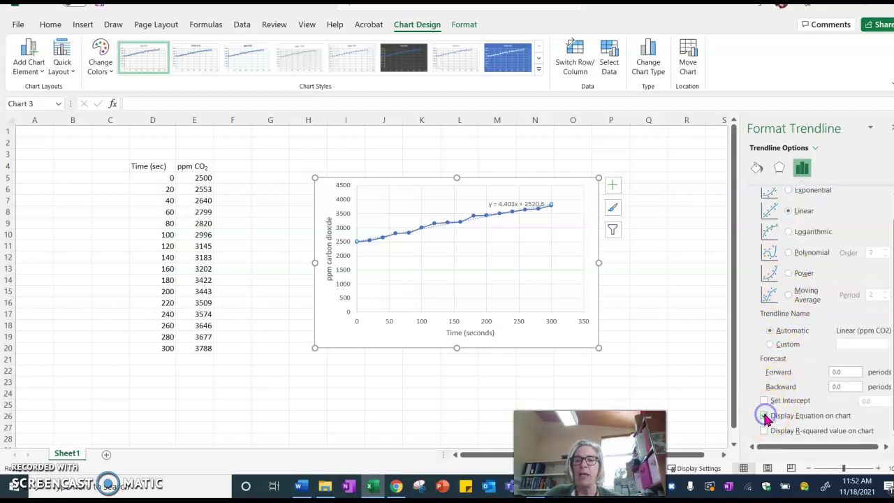
{"action": "left_click", "coordinate": [491, 209]}
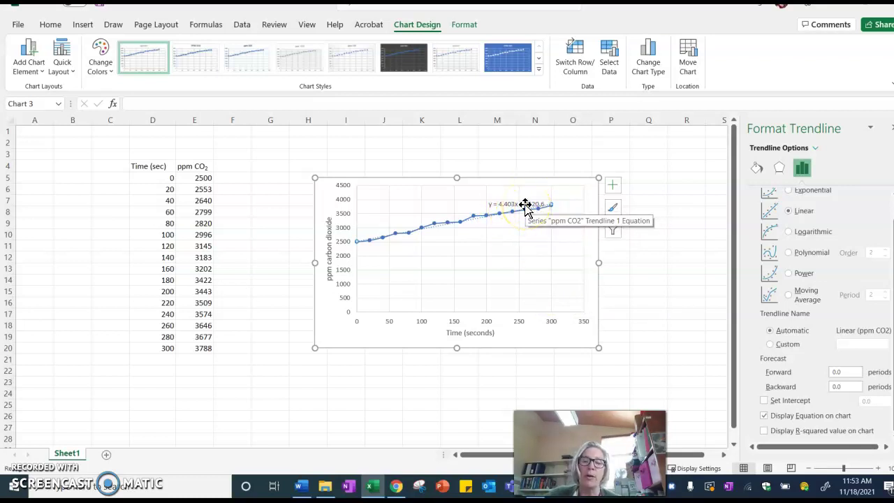
{"action": "left_click", "coordinate": [534, 218]}
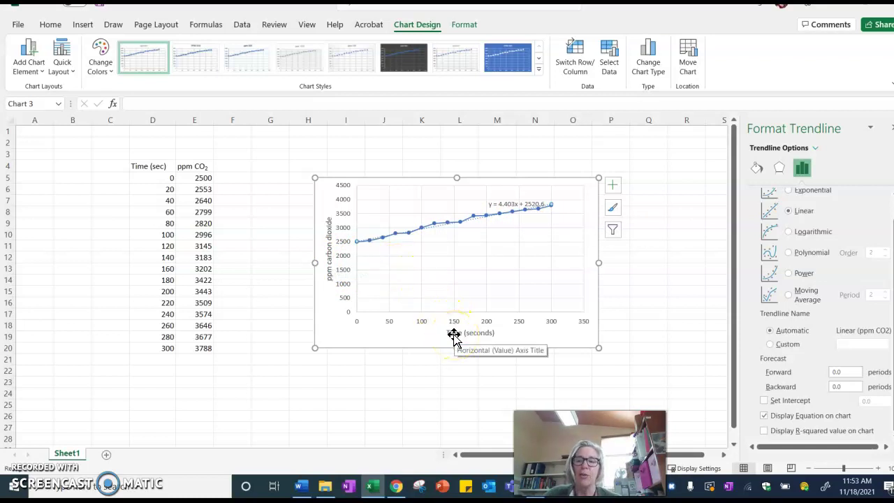
{"action": "left_click", "coordinate": [512, 302]}
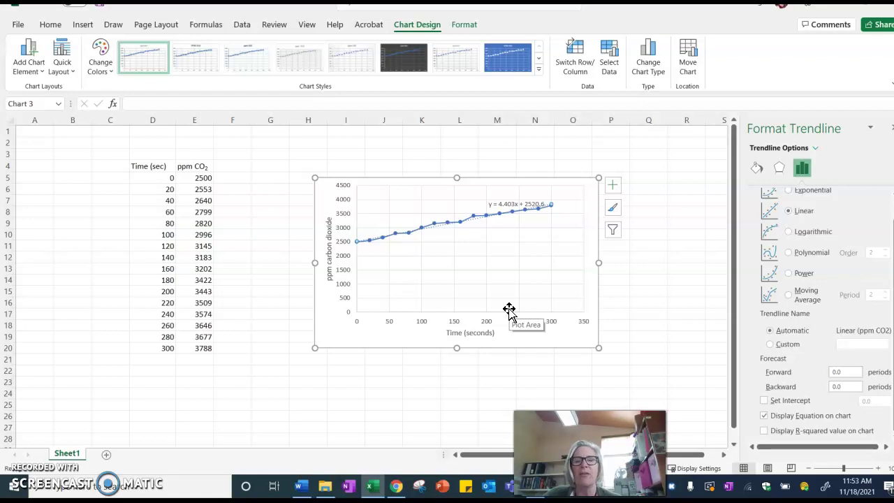
{"action": "left_click_drag", "start_coordinate": [510, 307], "coordinate": [504, 250]}
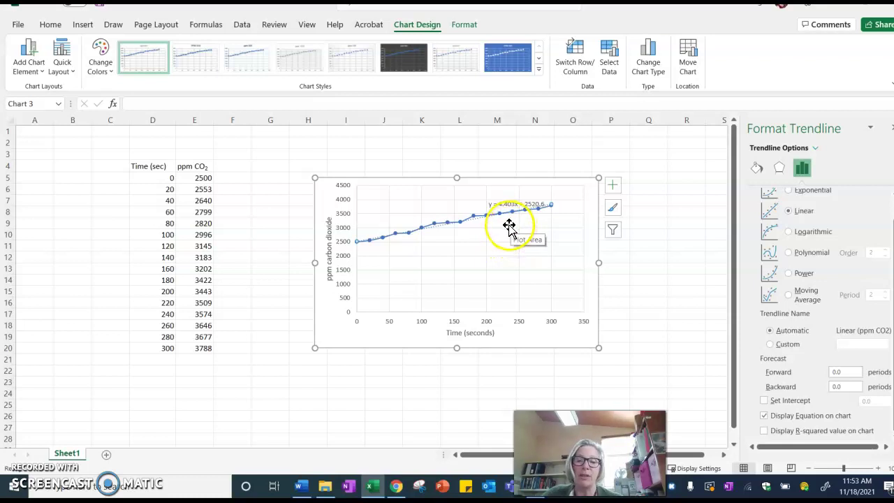
- Delete the trendline equation label from the chart and remove the linear trendline from the ppm CO2 series
{"action": "left_click", "coordinate": [505, 203]}
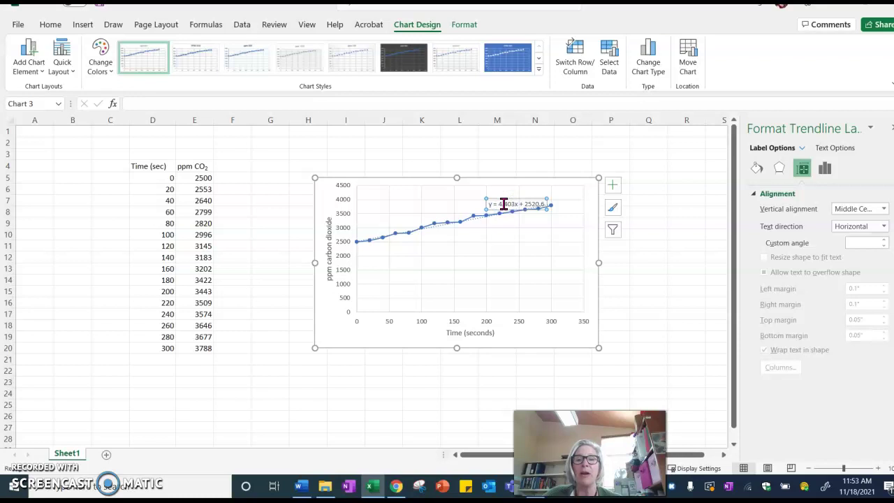
{"action": "key", "text": "Escape"}
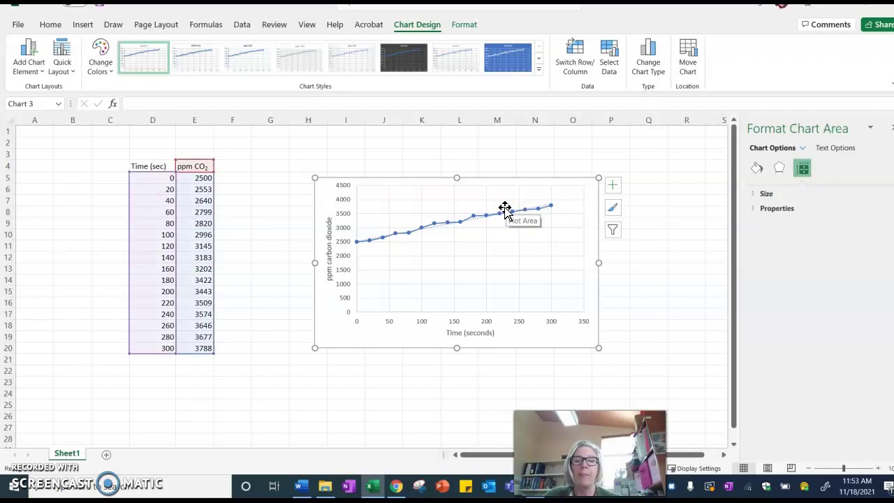
{"action": "left_click", "coordinate": [490, 224]}
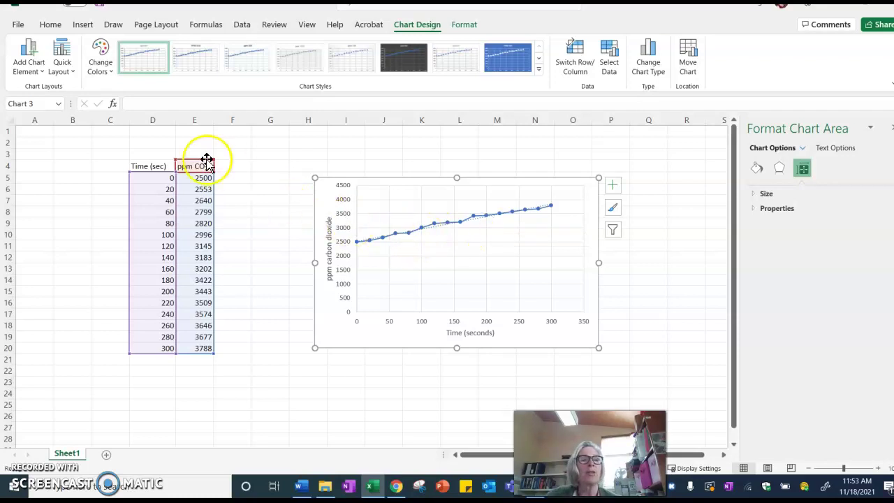
{"action": "left_click", "coordinate": [28, 61]}
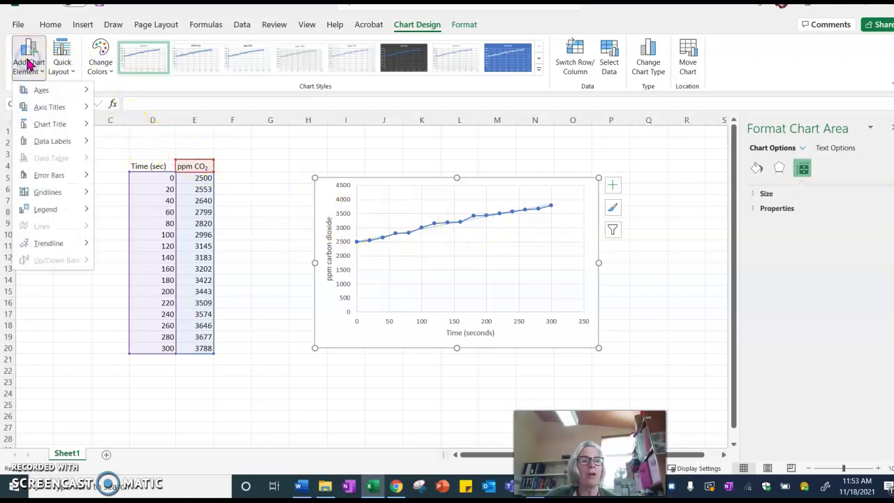
{"action": "mouse_move", "coordinate": [79, 241]}
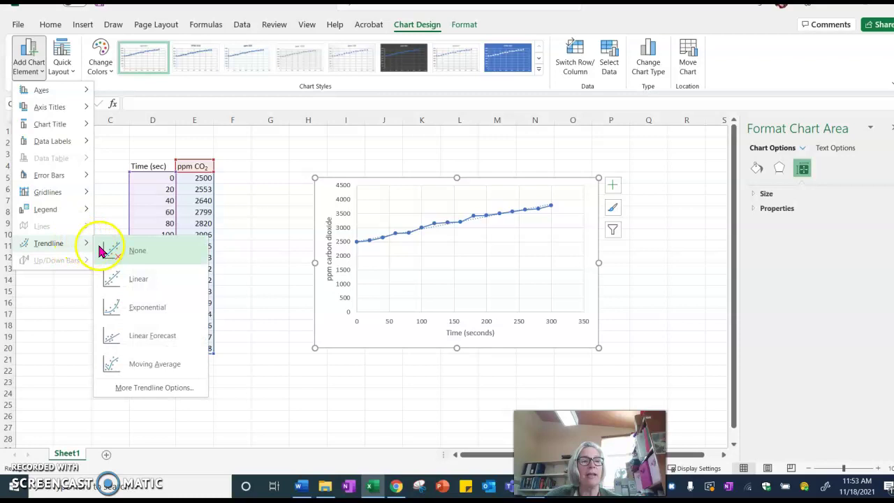
{"action": "left_click", "coordinate": [115, 253]}
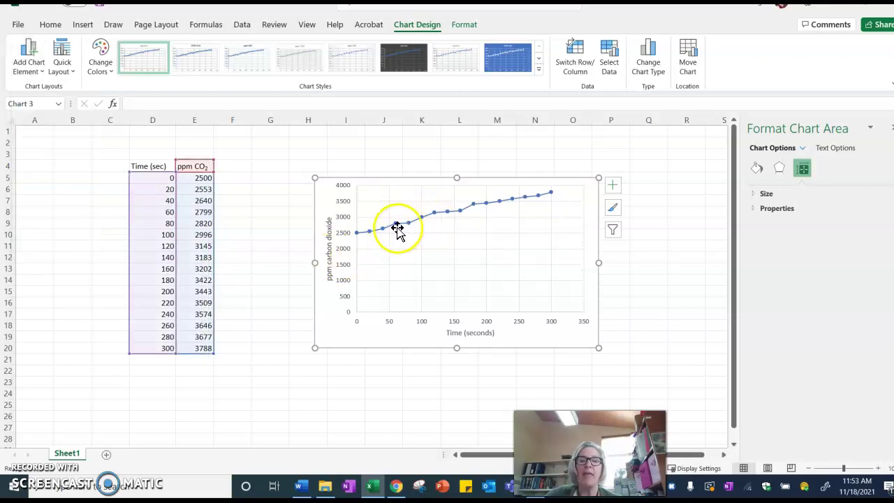